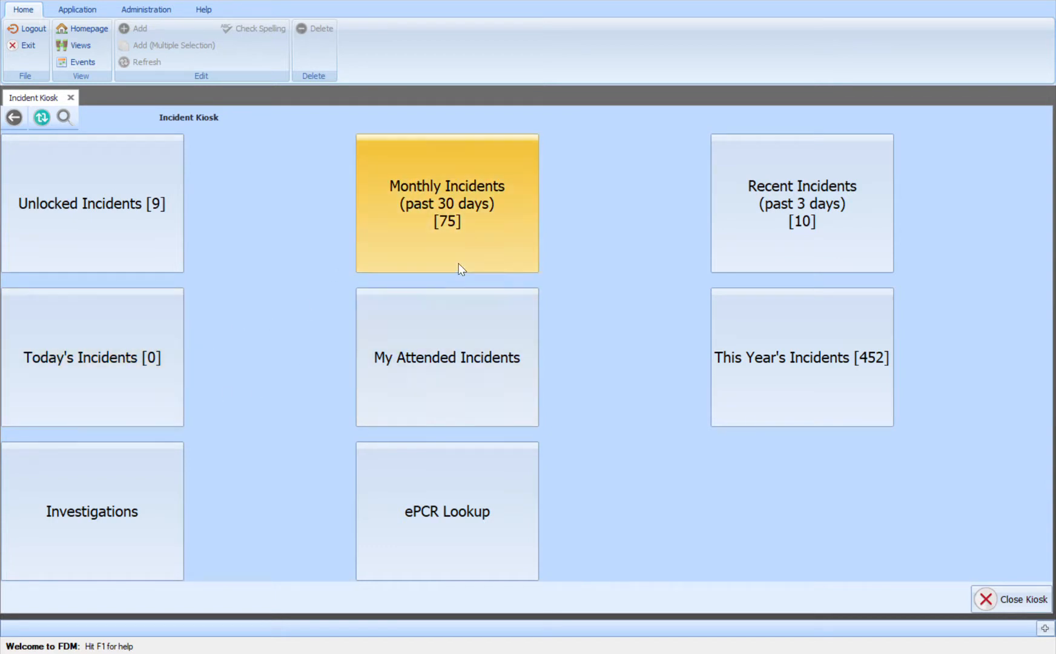
# Open the incidents of the past 30 days and set the Pizza Ranch incident's type of alarm to S1, Station 1
pyautogui.click(476, 254)
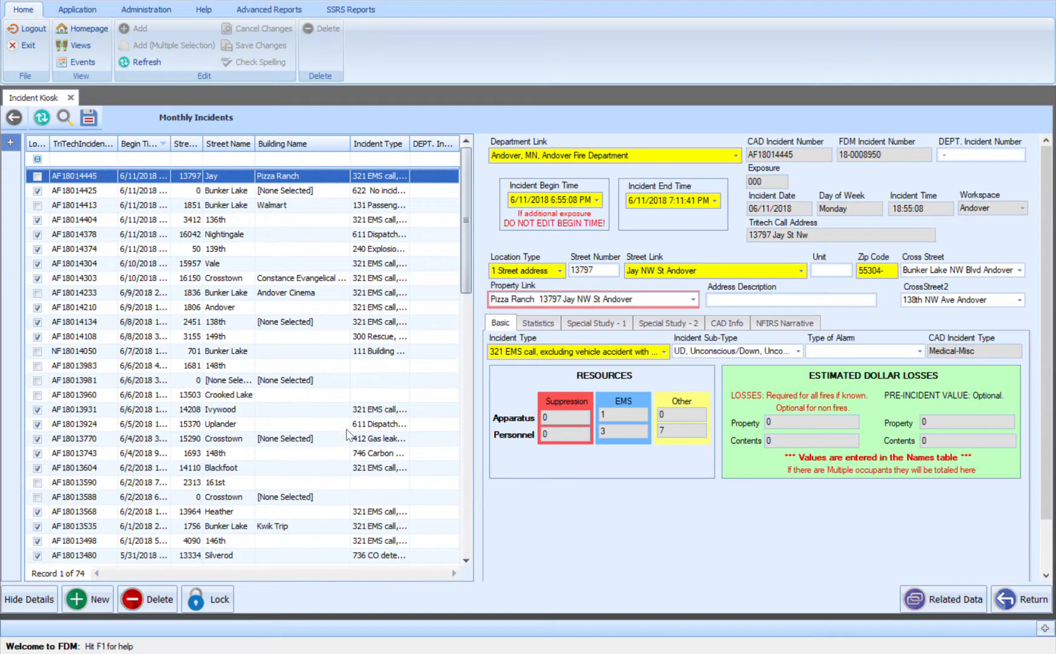
pyautogui.moveTo(466, 267); pyautogui.dragTo(519, 258)
pyautogui.click(797, 352)
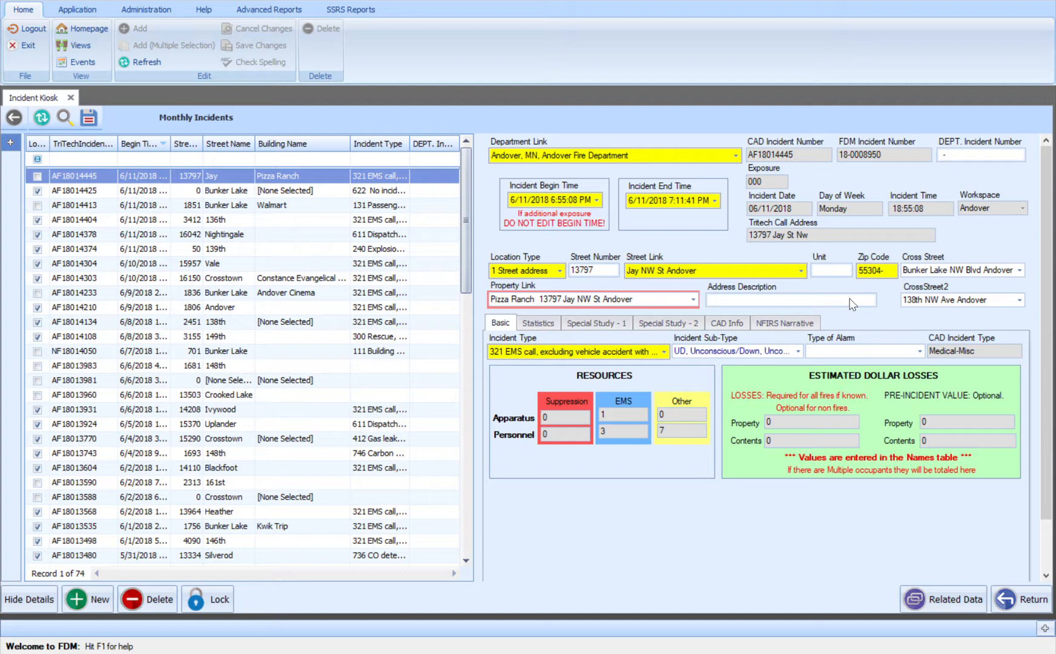
pyautogui.press('Tab')
# Open the NFIRS report in the incident's related data and check the Aid Given or Received choices
pyautogui.click(946, 603)
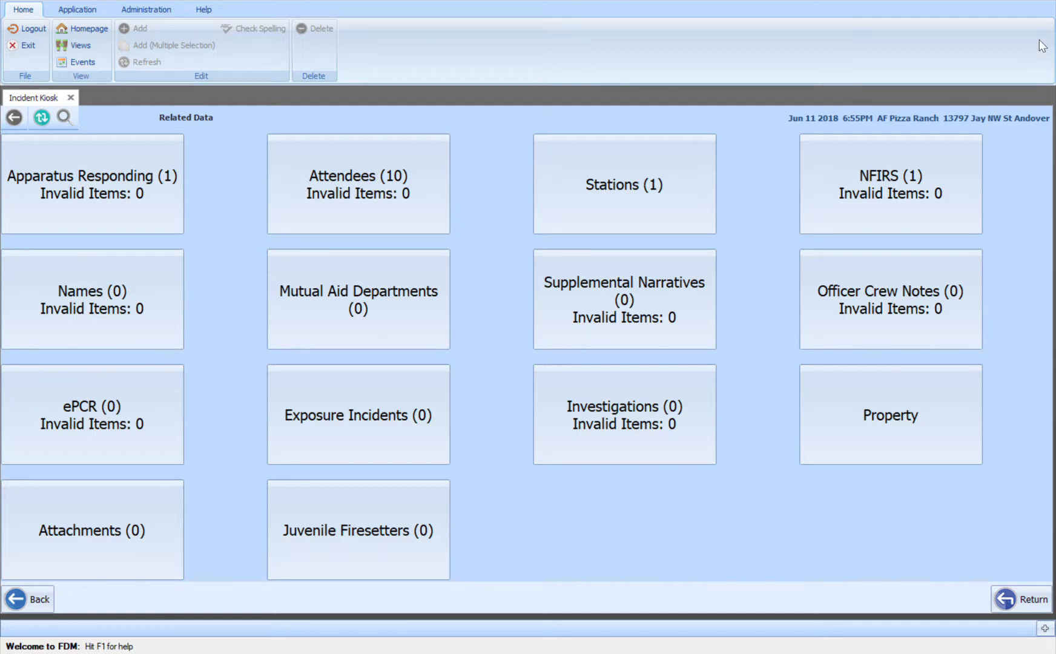
pyautogui.click(864, 220)
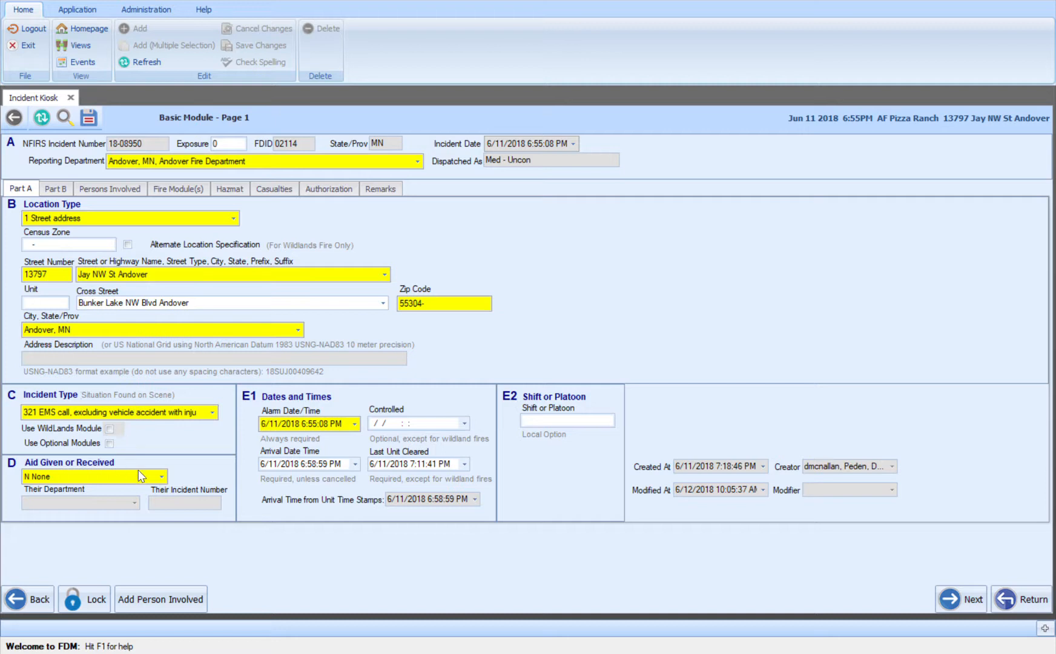
pyautogui.click(163, 477)
pyautogui.click(163, 477)
# Review the remaining NFIRS pages through casualties and authorization, and return to the incident's related data
pyautogui.click(968, 590)
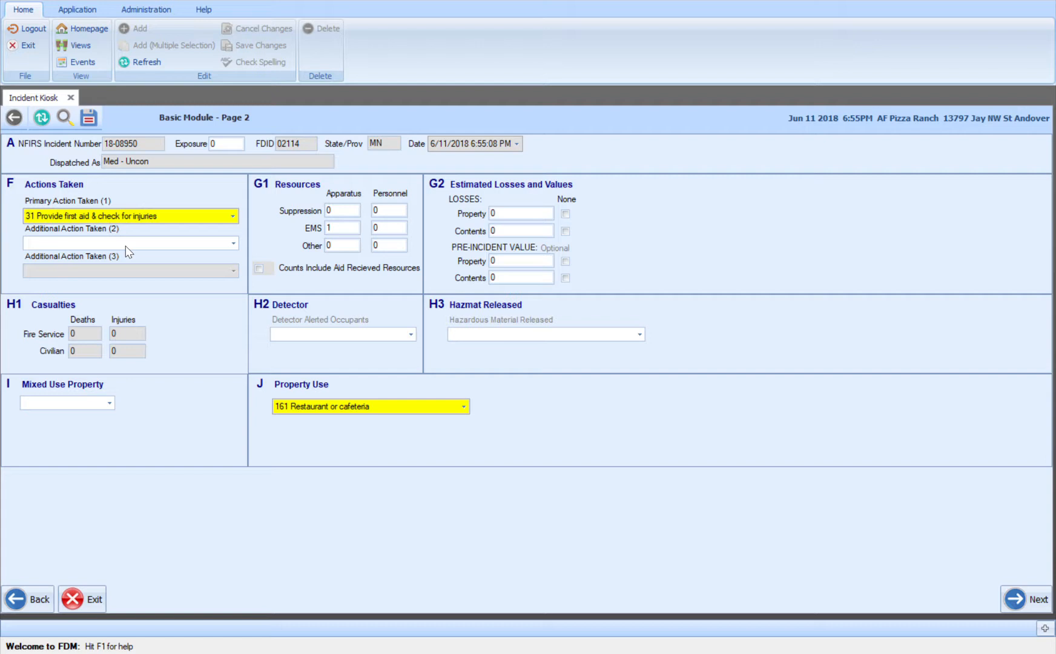
pyautogui.click(416, 474)
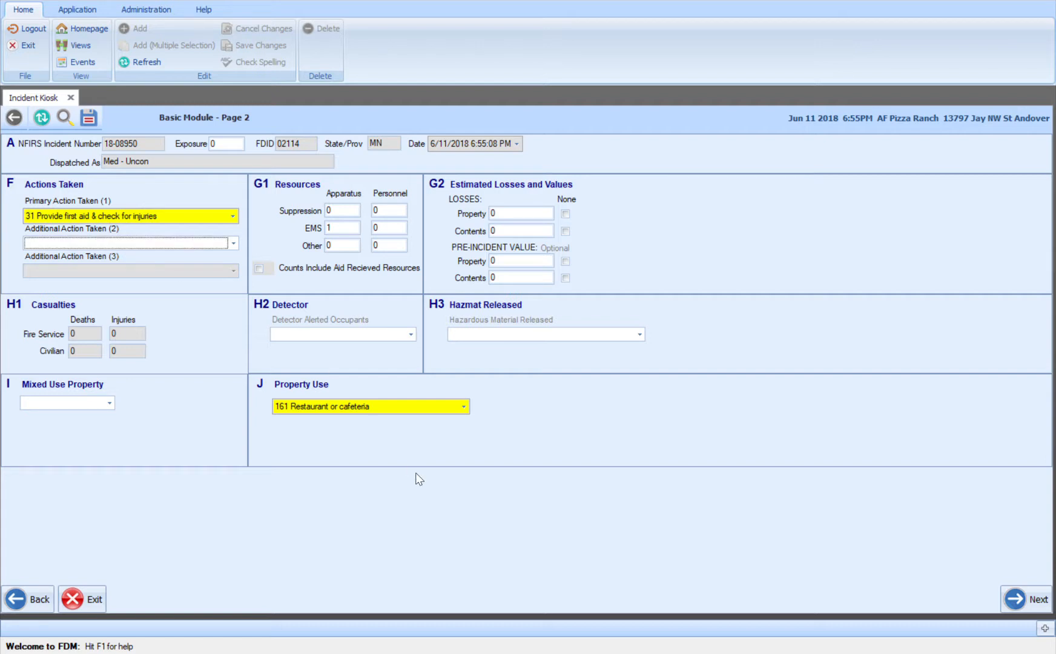
pyautogui.click(1028, 603)
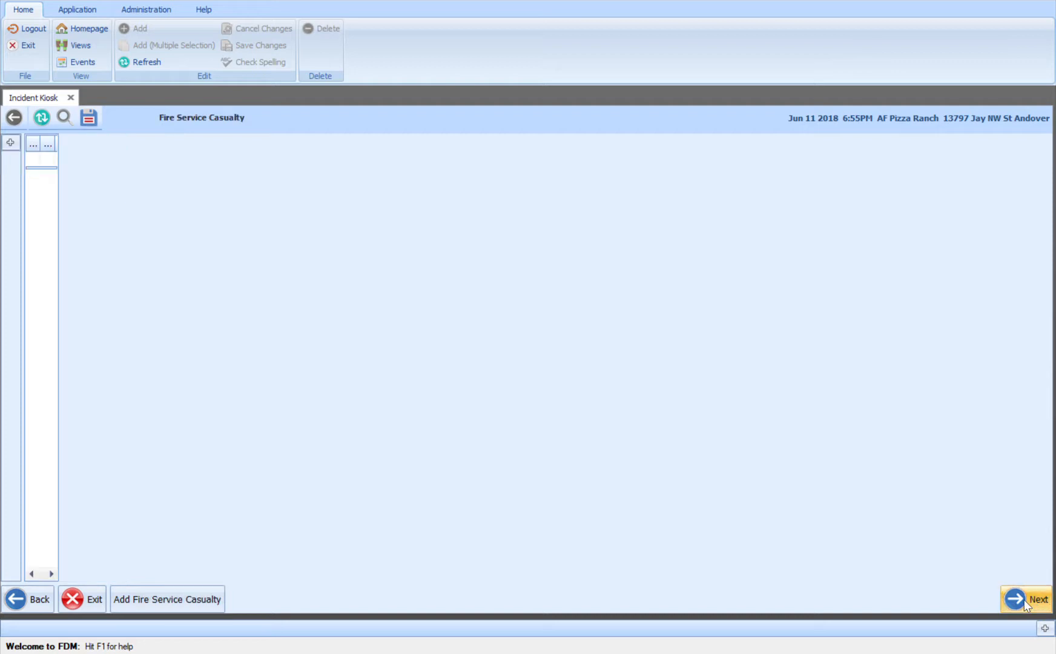
pyautogui.click(1024, 600)
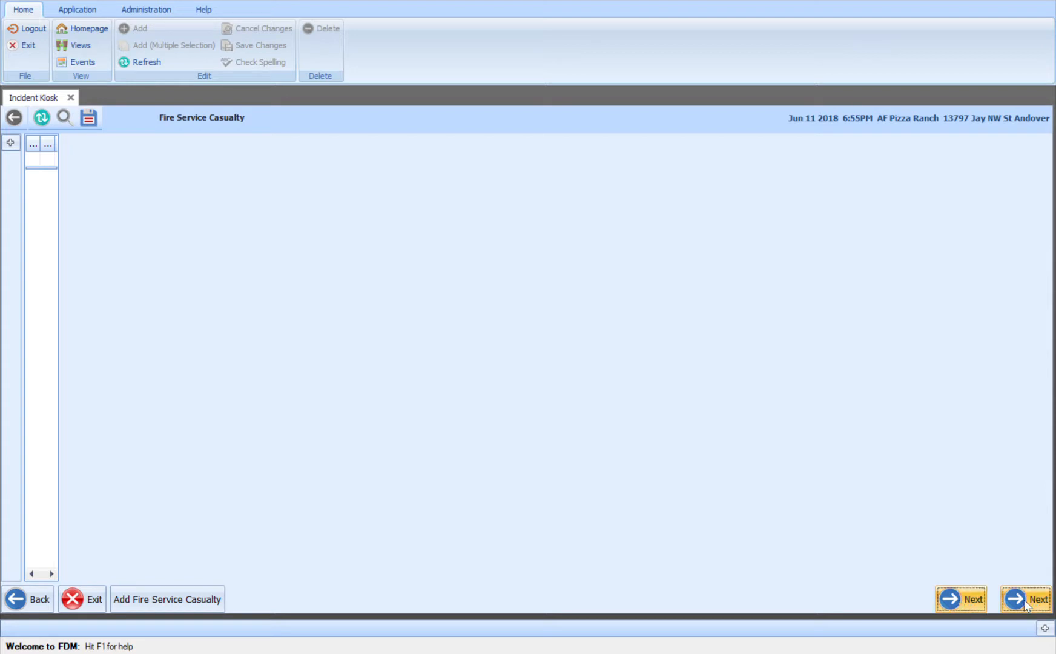
pyautogui.click(1024, 601)
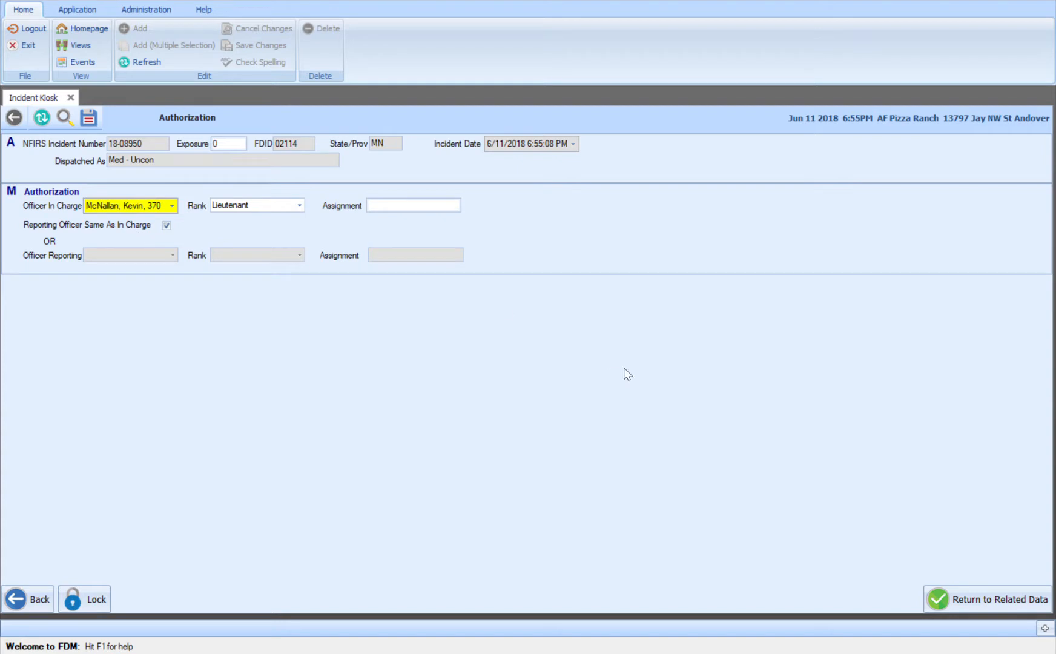
pyautogui.click(988, 602)
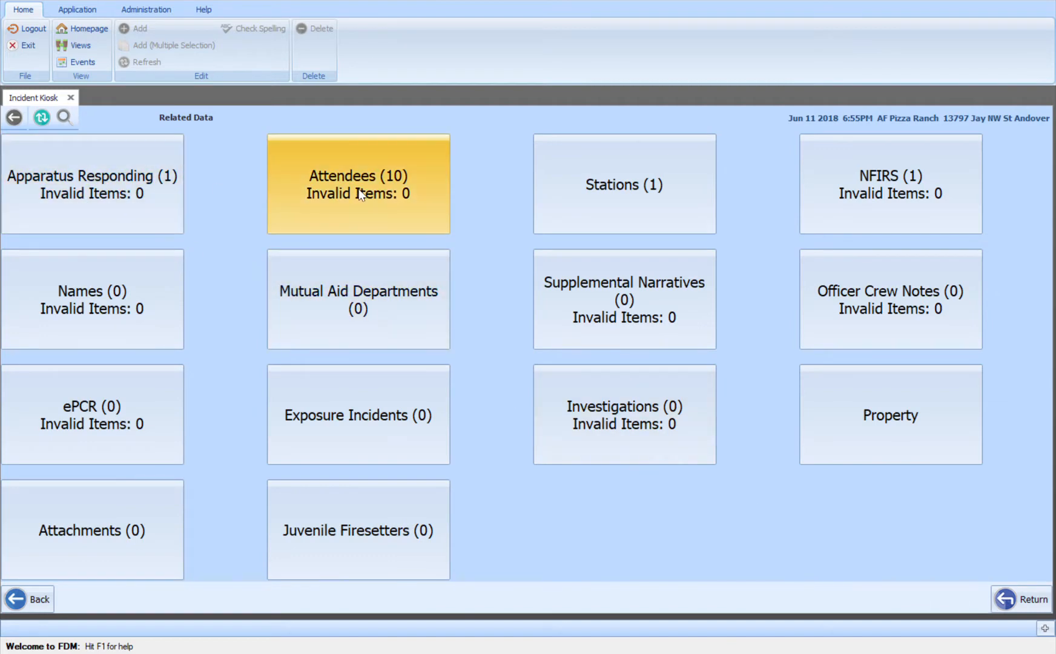
# Review the incident's responding apparatus record, and open the incident's attendees list
pyautogui.click(77, 223)
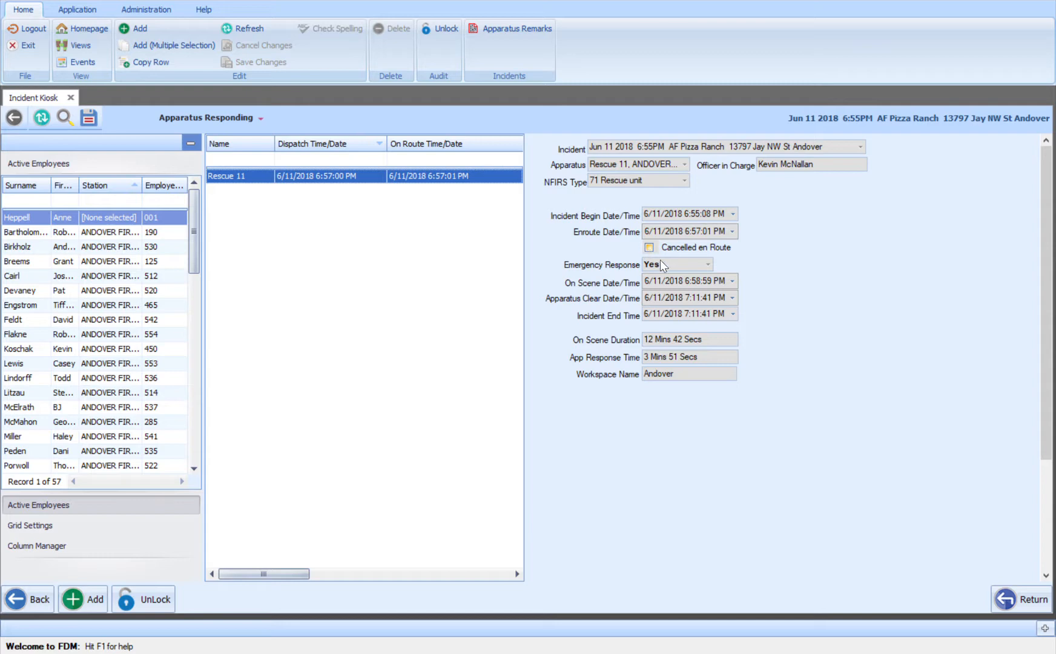
pyautogui.click(1019, 602)
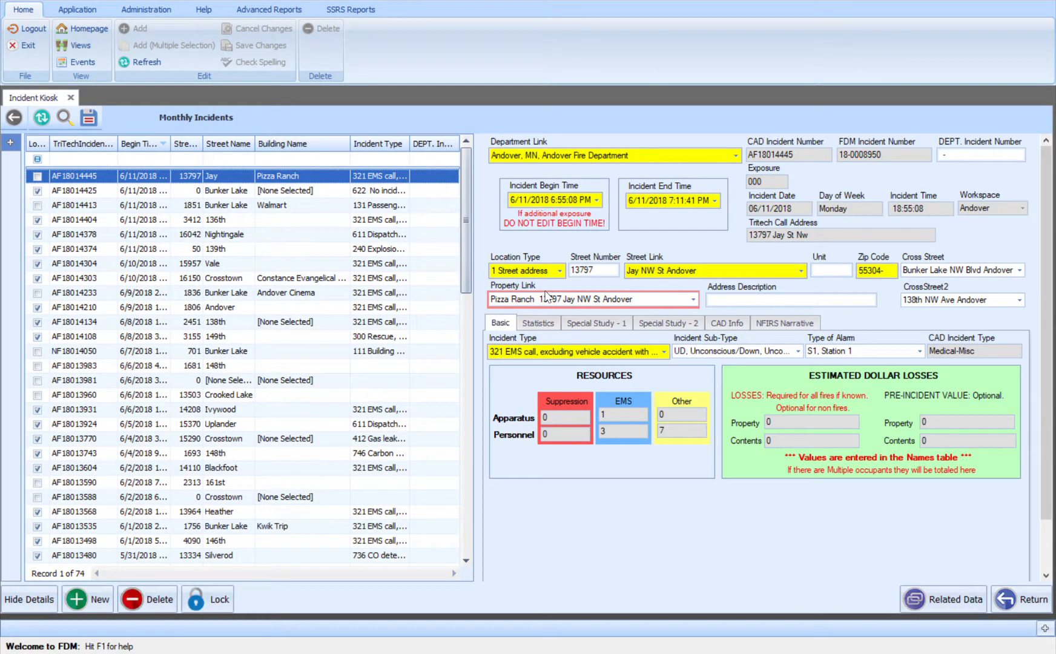
pyautogui.click(964, 609)
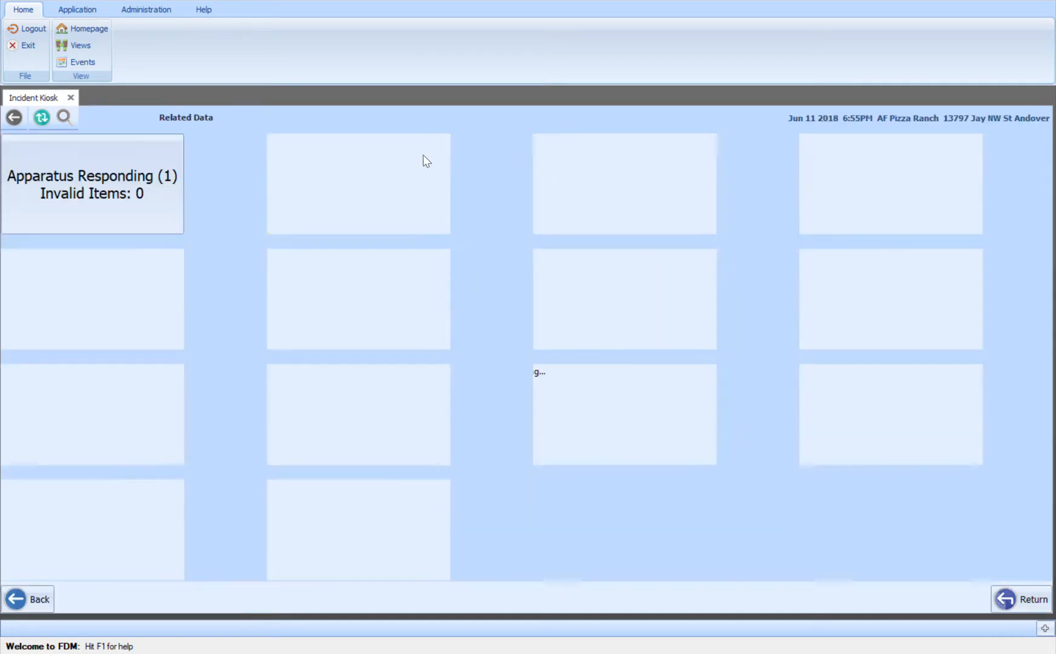
pyautogui.click(367, 195)
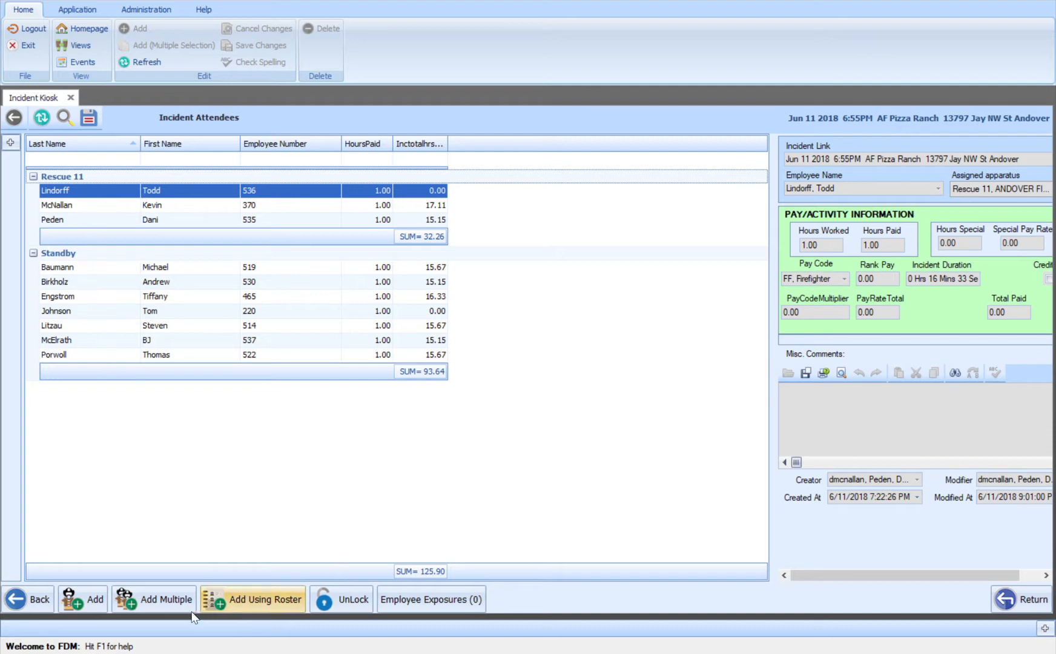
# Start adding multiple attendees to the incident, select several employees, and continue to the default values
pyautogui.click(154, 607)
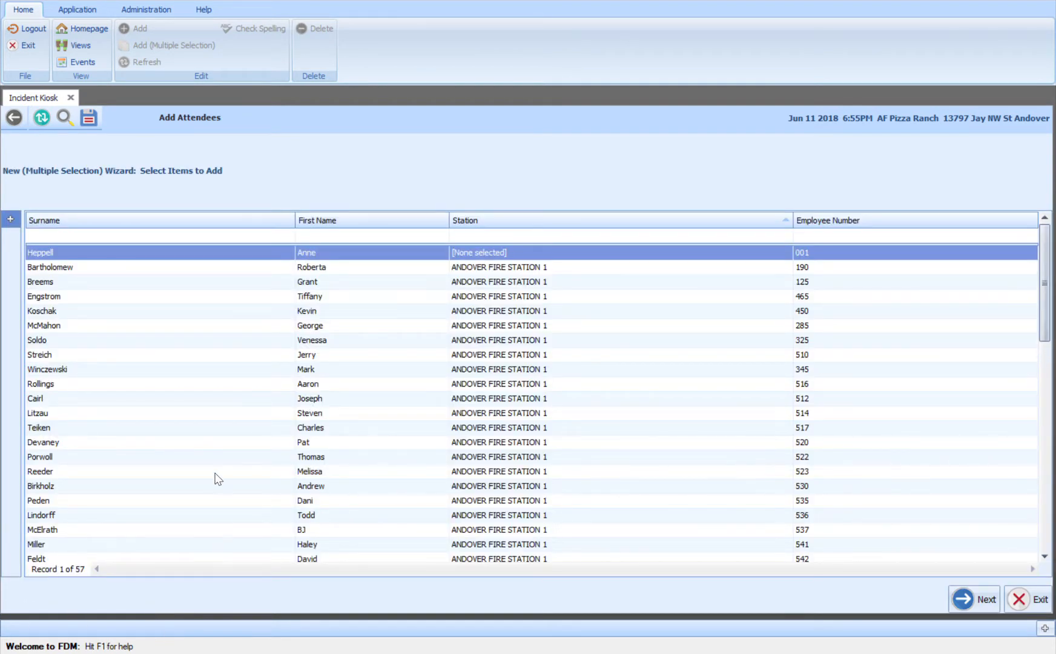
pyautogui.keyDown('ctrl'); pyautogui.click(194, 433); pyautogui.keyUp('ctrl')
pyautogui.keyDown('ctrl'); pyautogui.click(202, 341); pyautogui.keyUp('ctrl')
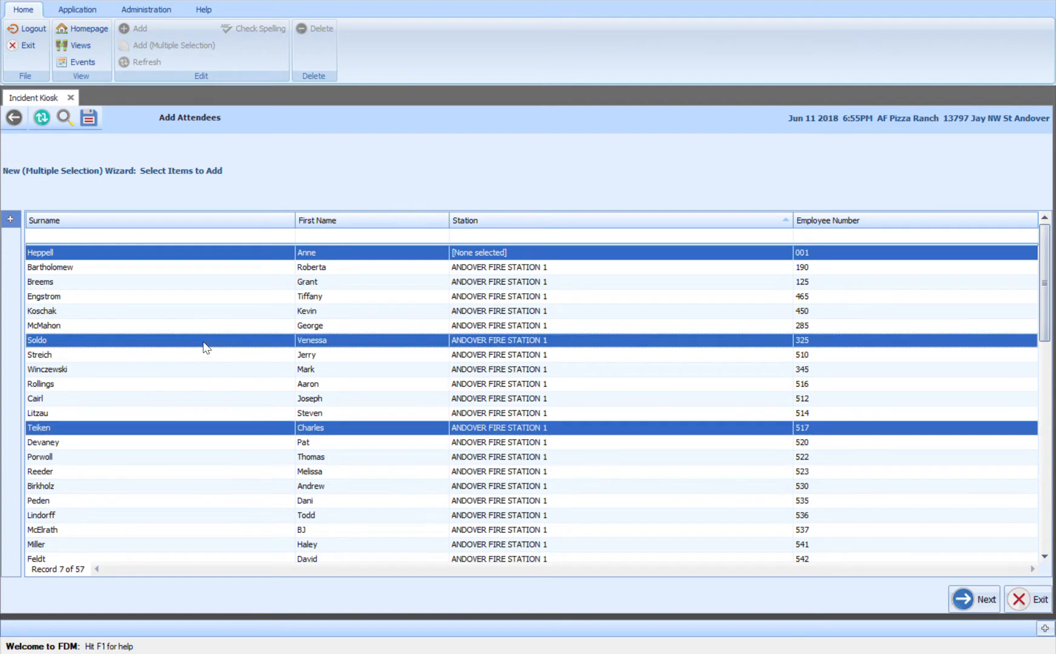
pyautogui.keyDown('ctrl'); pyautogui.click(242, 505); pyautogui.keyUp('ctrl')
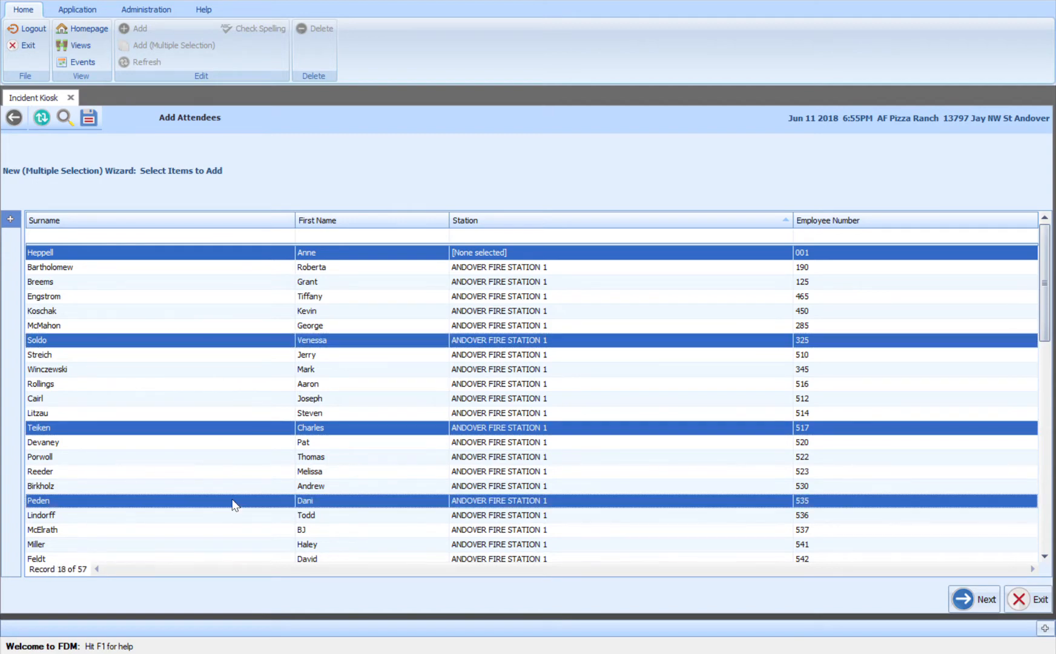
pyautogui.keyDown('ctrl'); pyautogui.click(377, 471); pyautogui.keyUp('ctrl')
pyautogui.click(981, 600)
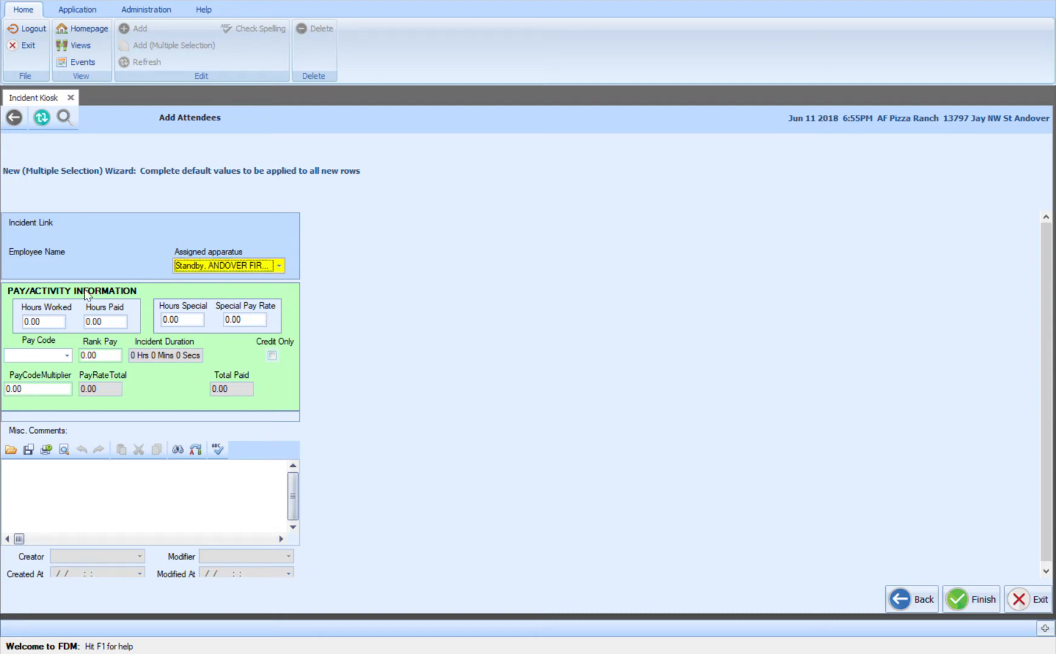
# Set the new attendees' default hours worked and hours paid to 1.00 each
pyautogui.press('Tab')
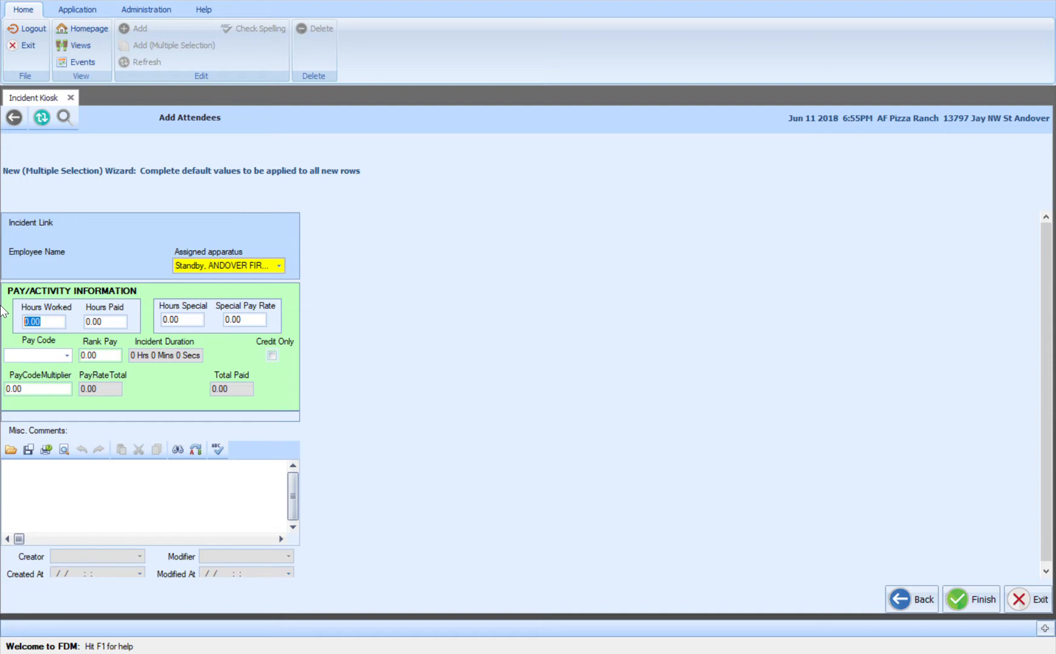
pyautogui.write('1')
pyautogui.press('Tab')
pyautogui.write('1')
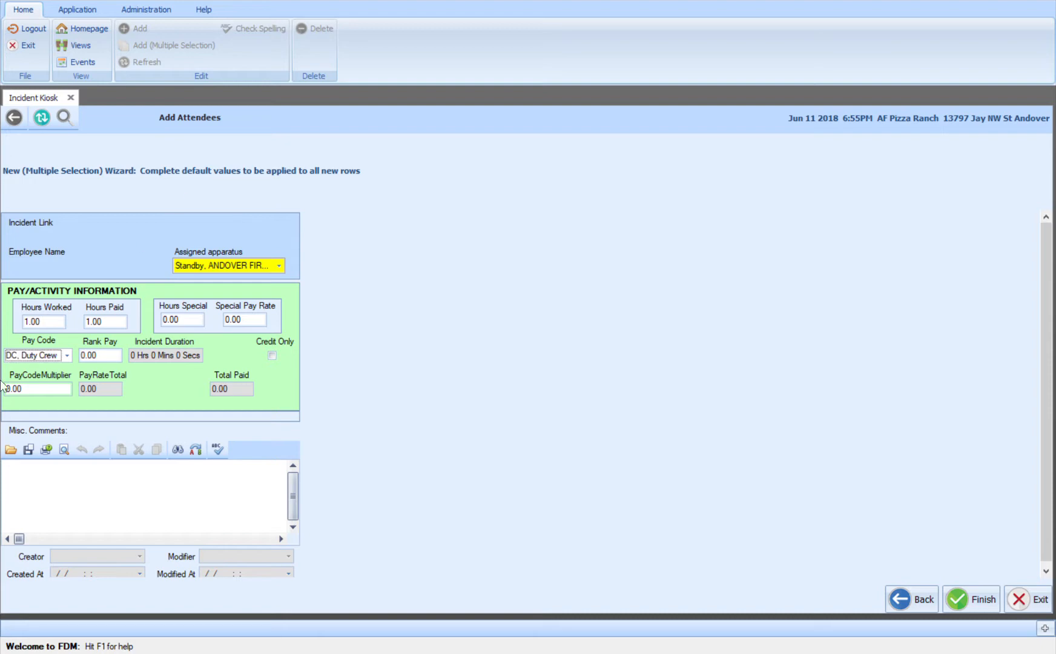
# Set the attendees' pay code to the 1103 EMS code, and hours worked and hours paid to 2.00 each
pyautogui.click(56, 476)
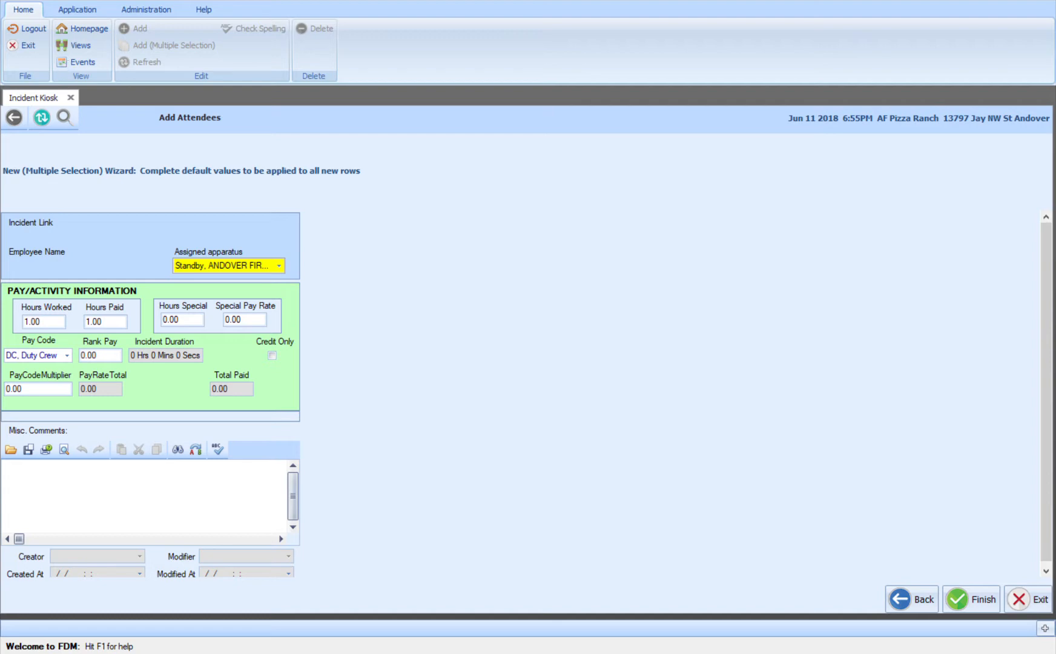
pyautogui.click(143, 82)
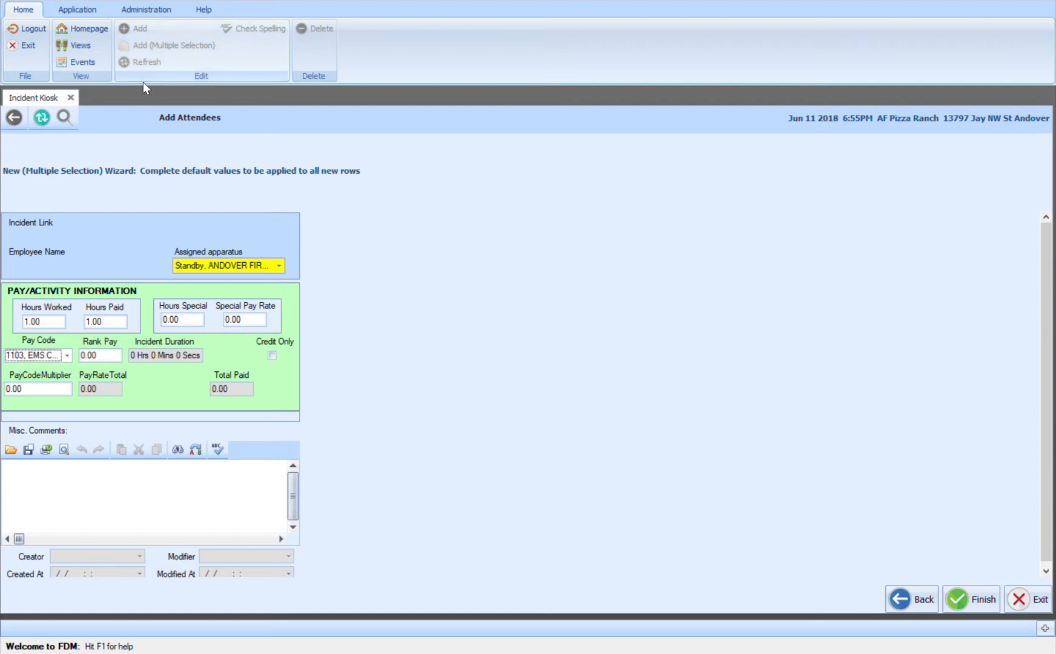
pyautogui.click(115, 322)
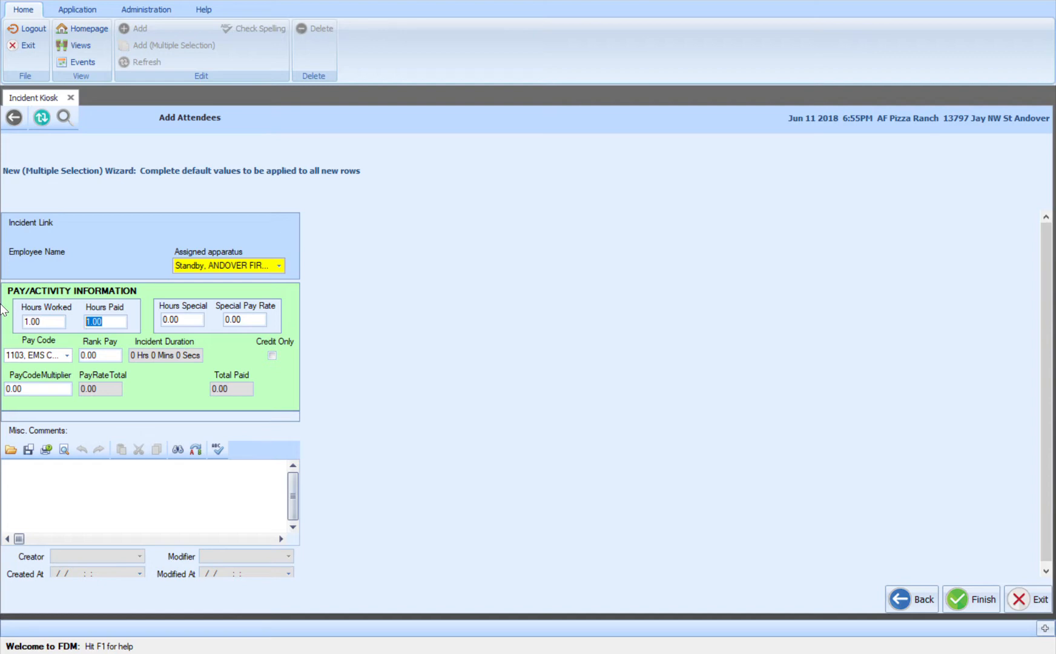
pyautogui.write('2')
pyautogui.click(25, 321)
pyautogui.write('2')
pyautogui.press('BackSpace')
pyautogui.press('BackSpace')
pyautogui.write('0')
pyautogui.press('BackSpace')
pyautogui.write('2')
# Enter the miscellaneous comment "We had clean up at the station" for the new attendees
pyautogui.click(43, 482)
pyautogui.write('We had cleAN UOP')
pyautogui.press('BackSpace')
pyautogui.press('BackSpace')
pyautogui.press('BackSpace')
pyautogui.press('BackSpace')
pyautogui.press('BackSpace')
pyautogui.press('BackSpace')
pyautogui.press('BackSpace')
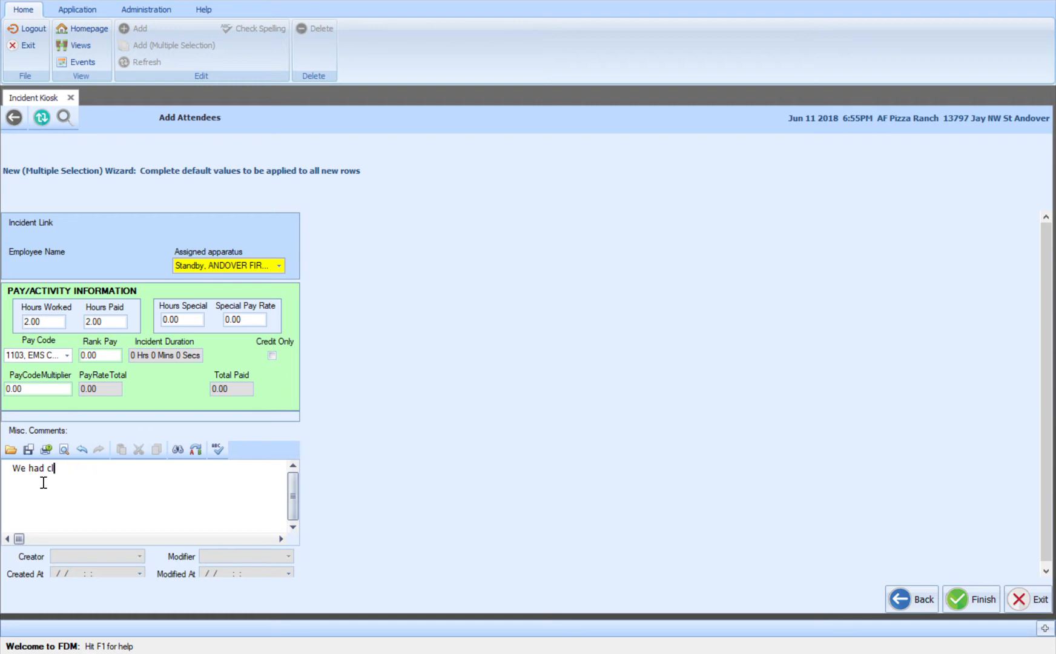
pyautogui.write('ean up at the station')
# Replace the miscellaneous comment with "Duty Crew" and exit the wizard without adding the attendees
pyautogui.press('BackSpace')
pyautogui.press('BackSpace')
pyautogui.press('BackSpace')
pyautogui.press('BackSpace')
pyautogui.press('BackSpace')
pyautogui.press('BackSpace')
pyautogui.press('BackSpace')
pyautogui.press('BackSpace')
pyautogui.press('BackSpace')
pyautogui.press('BackSpace')
pyautogui.press('BackSpace')
pyautogui.press('BackSpace')
pyautogui.press('BackSpace')
pyautogui.press('BackSpace')
pyautogui.press('BackSpace')
pyautogui.press('BackSpace')
pyautogui.press('BackSpace')
pyautogui.press('BackSpace')
pyautogui.press('BackSpace')
pyautogui.press('BackSpace')
pyautogui.write('Duty Crew')
pyautogui.click(1019, 603)
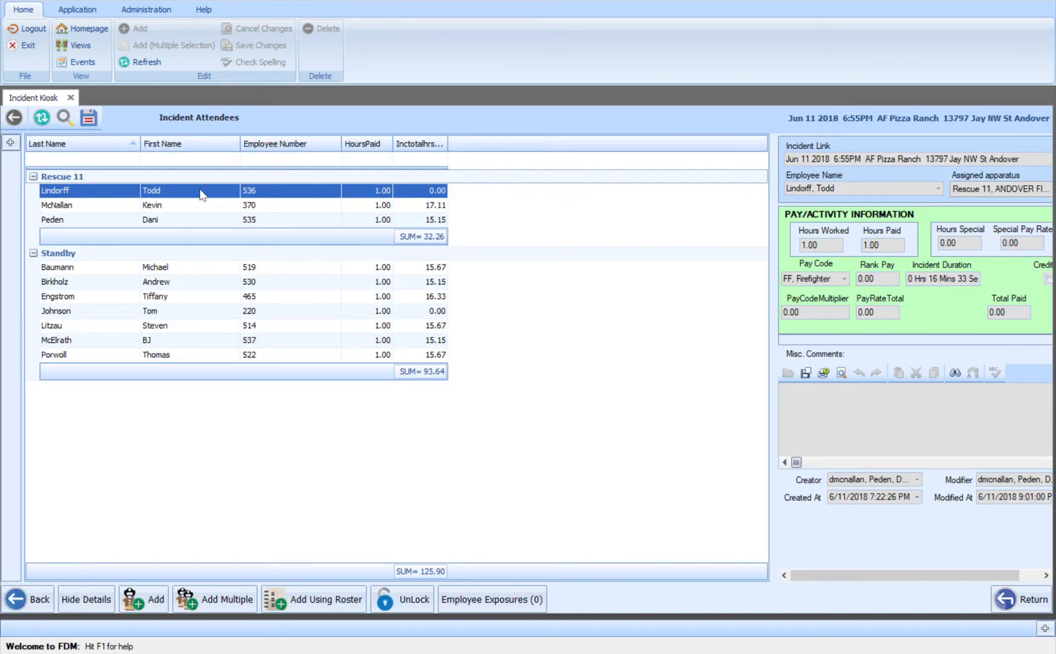
# Check the assigned apparatus of the first Standby attendee, and return to the monthly incidents
pyautogui.click(236, 270)
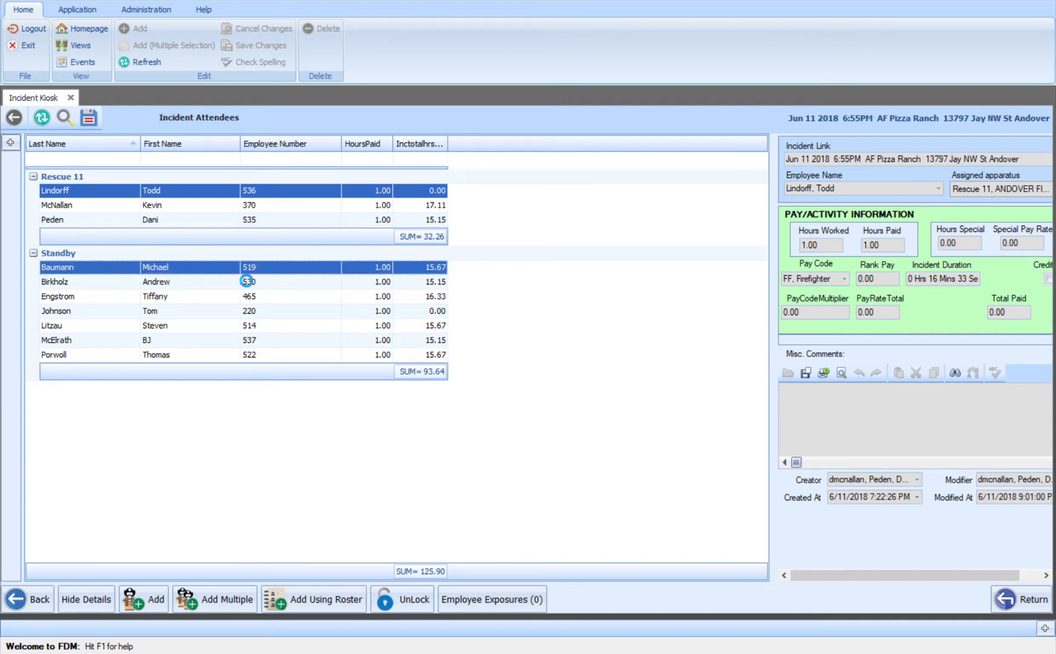
pyautogui.click(975, 188)
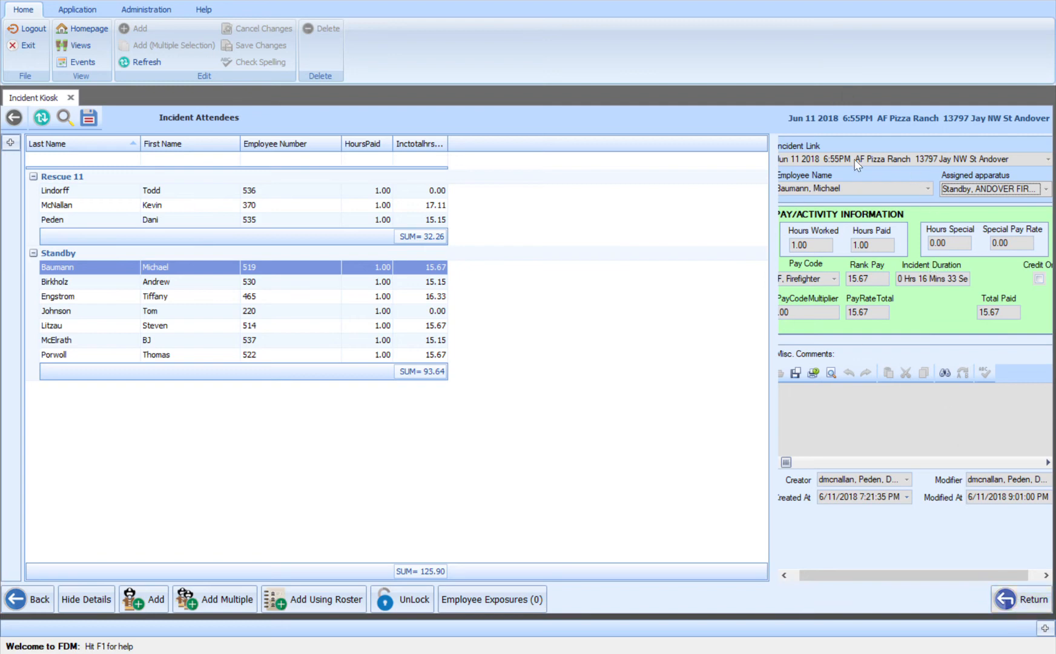
pyautogui.click(1022, 599)
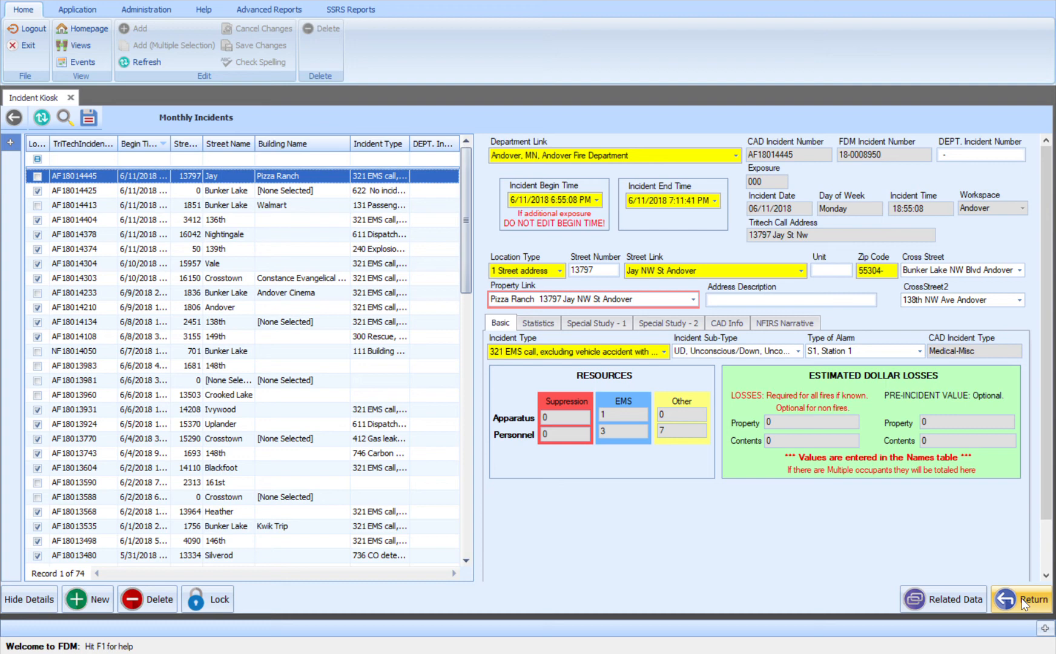
# Lock the Pizza Ranch incident and leave the monthly incidents list
pyautogui.click(219, 601)
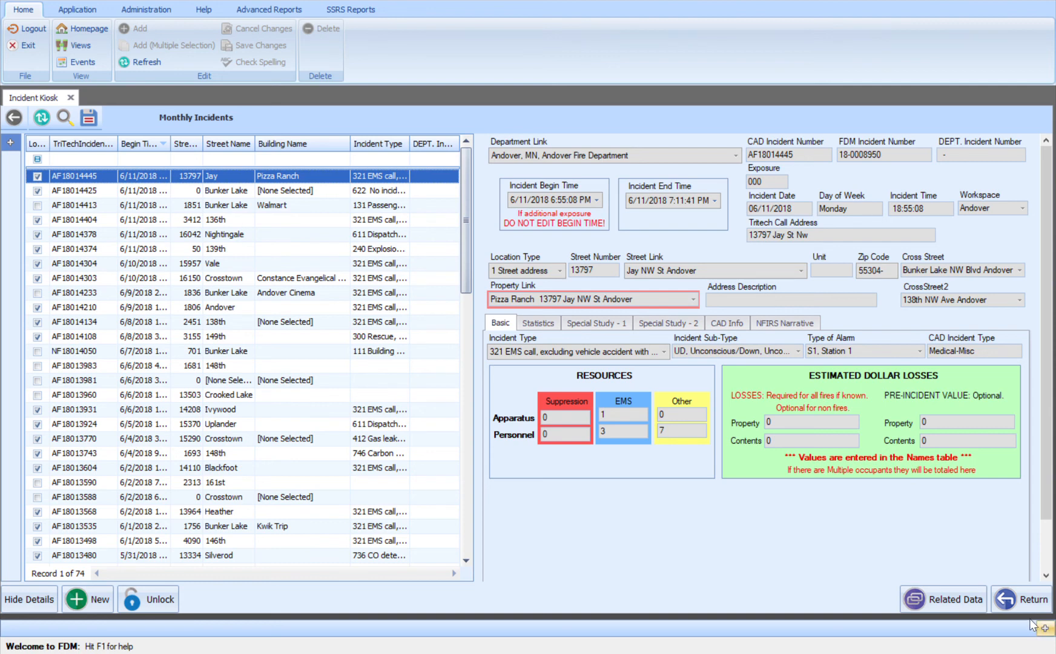
pyautogui.click(1002, 599)
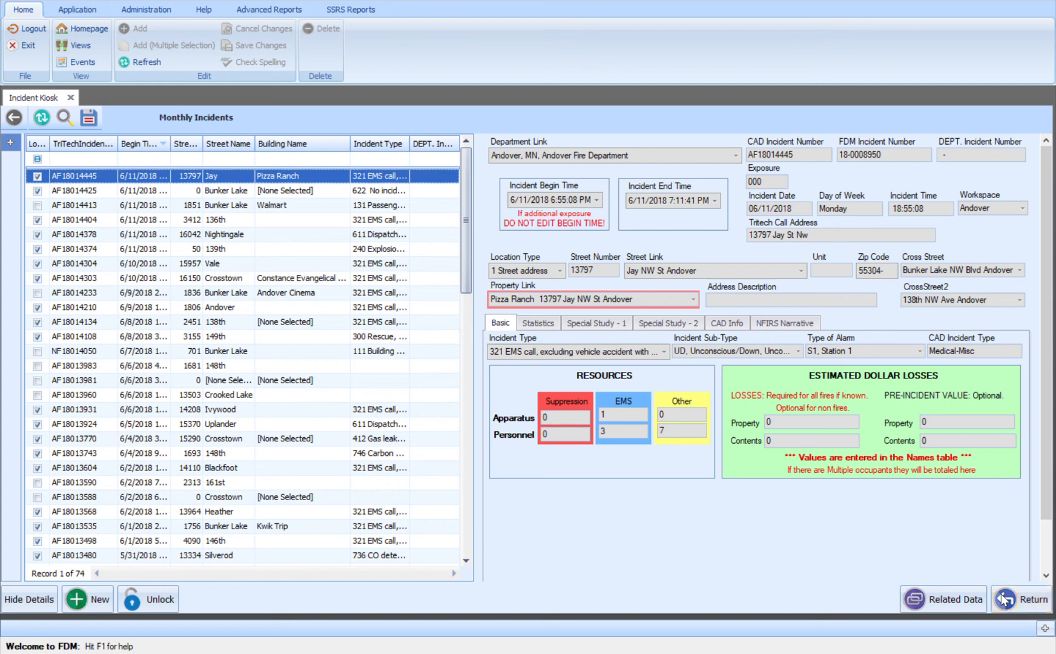